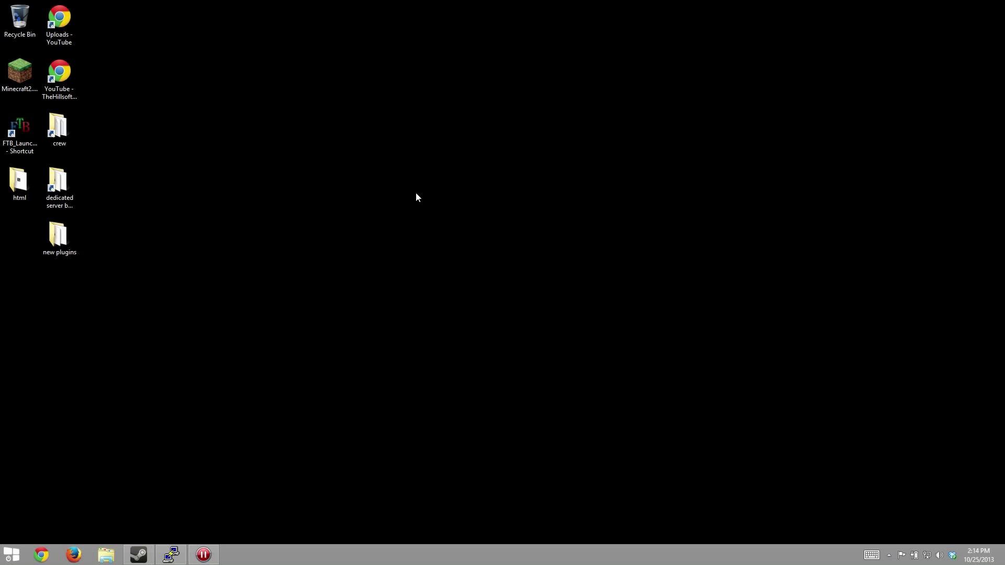
Start the Minecraft launcher and begin a new profile, drafted as 'Copy of 1.7.2 Vanilla'.
double_click(19, 74)
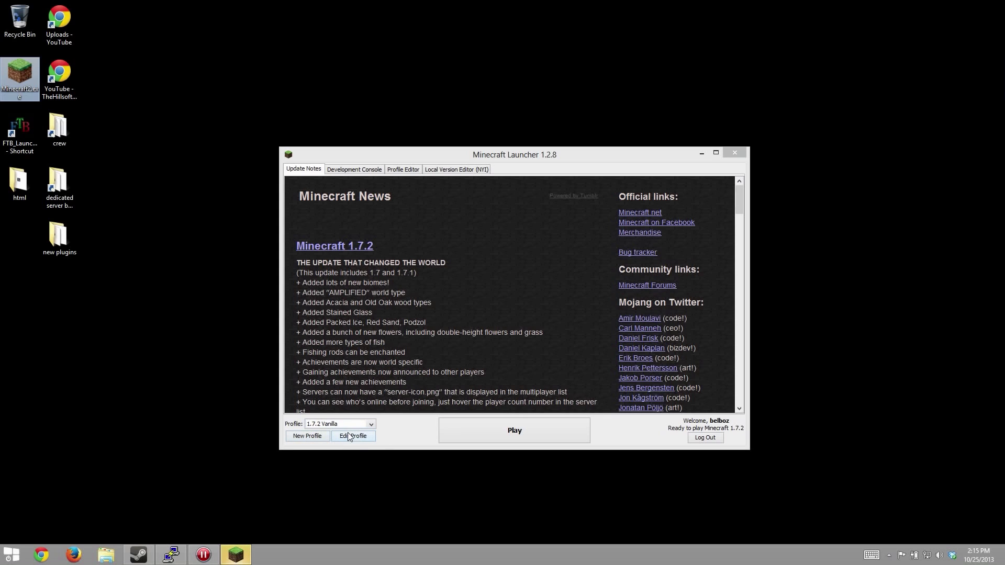
click(315, 439)
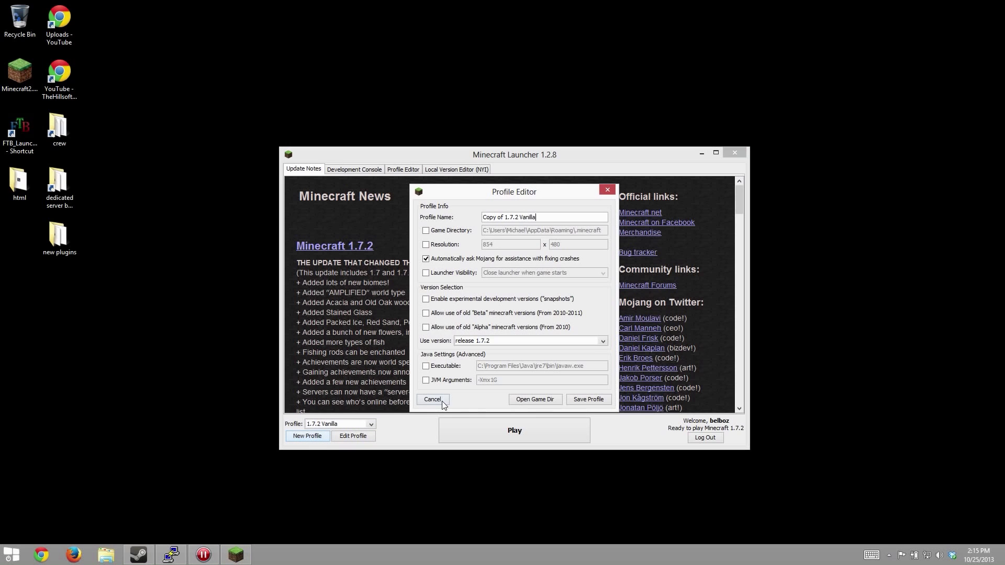
Rename the profile to '1.6.4 Video Version', set it to release 1.6.4, and save it.
triple_click(547, 216)
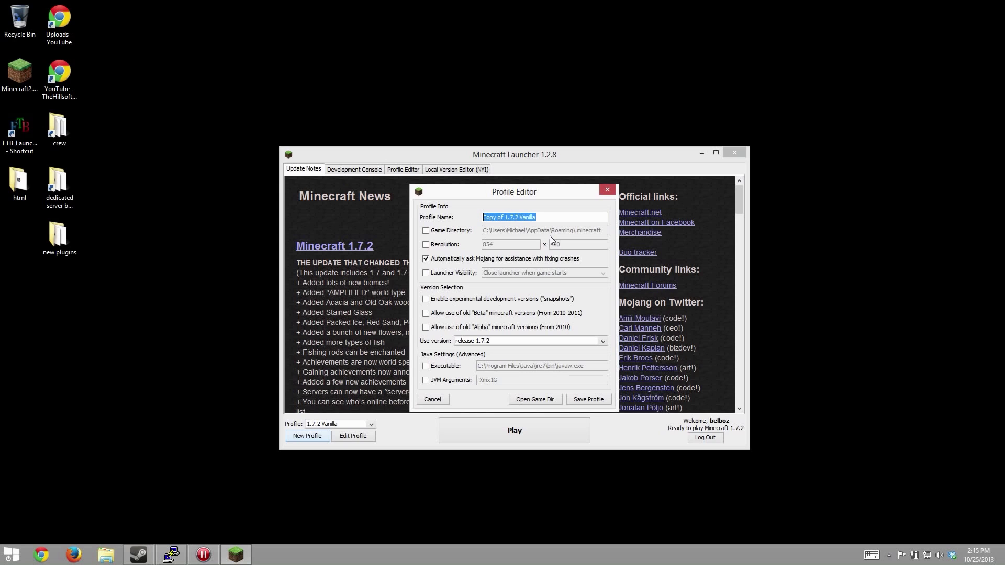
text(1)
text(66)
text(.4)
text( Video Version)
click(490, 343)
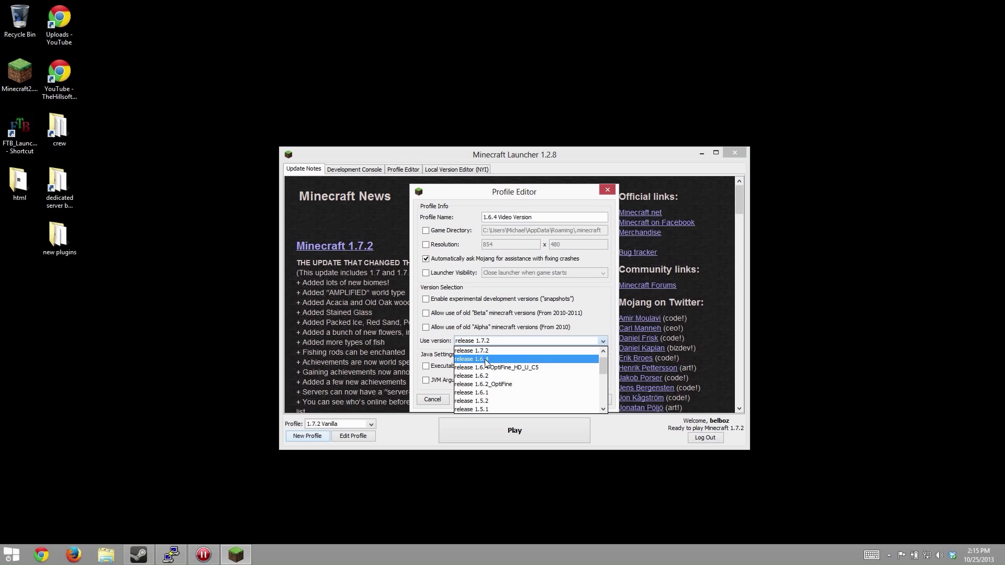
click(486, 360)
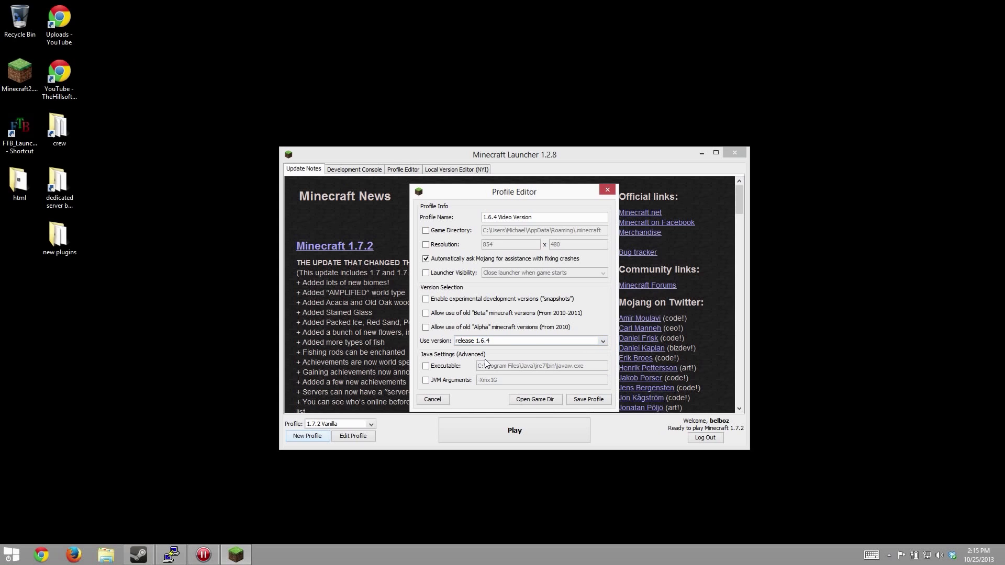
click(586, 401)
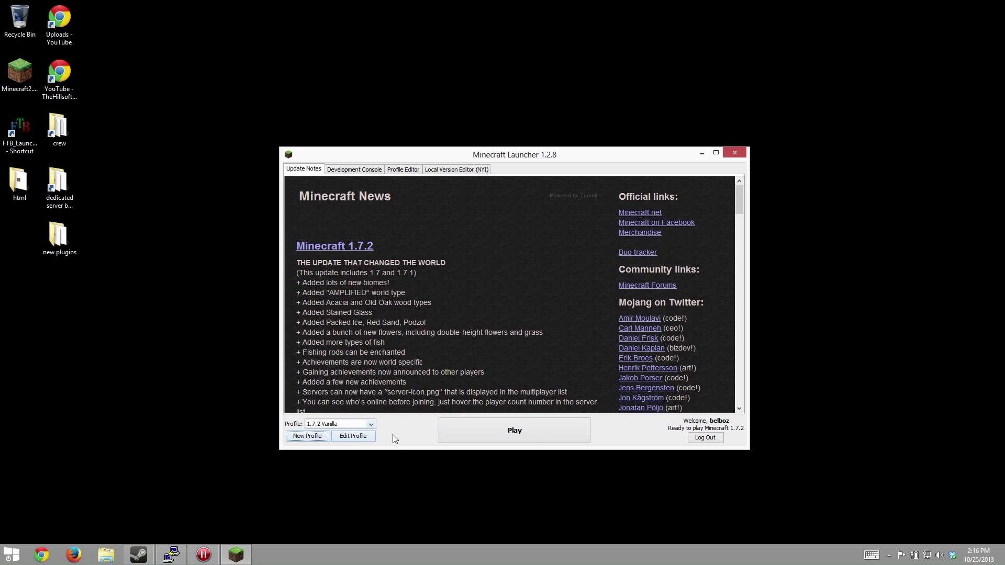
Launch the game using the '1.6.4 Video Version' profile.
click(370, 425)
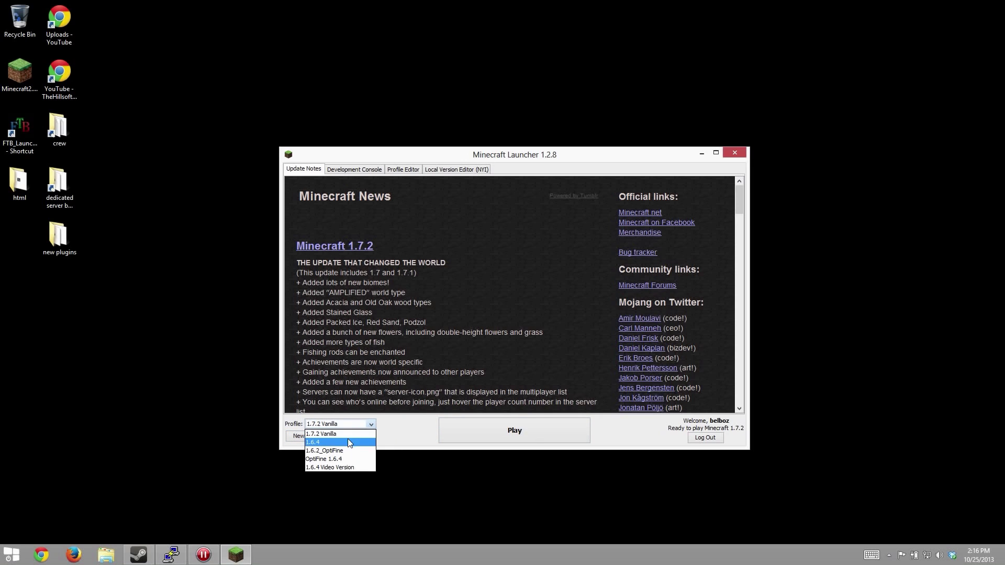
click(344, 466)
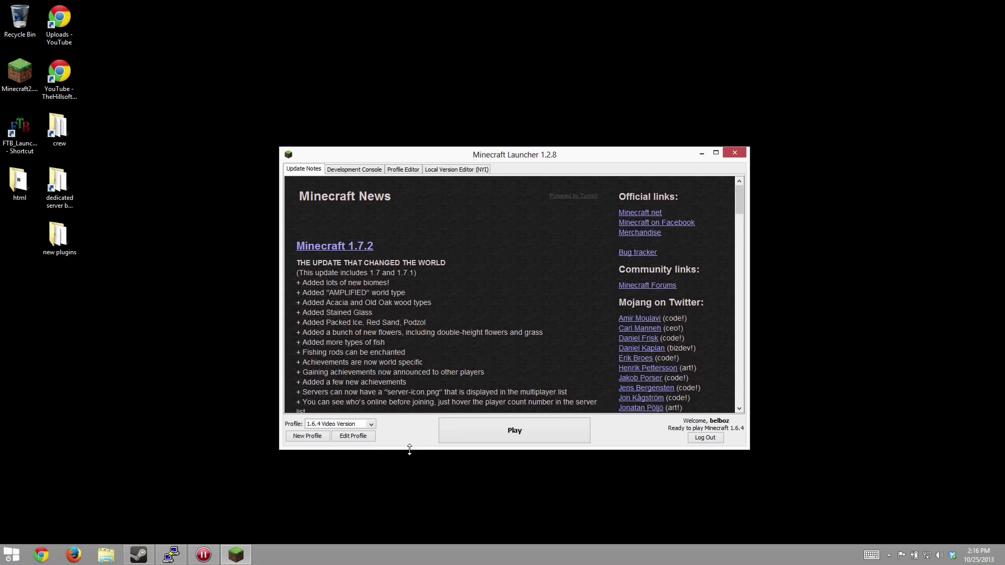
click(526, 436)
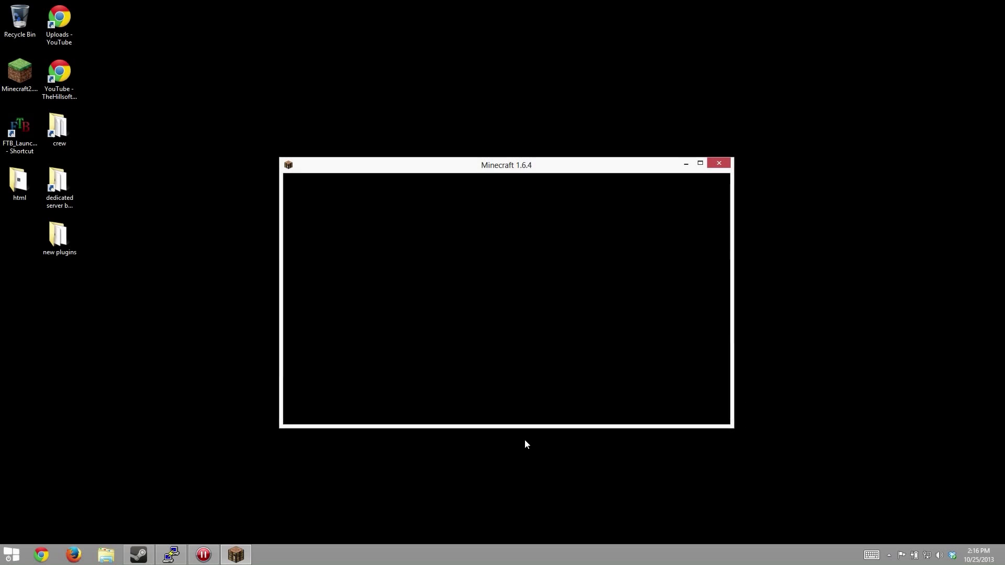
Bring the Minecraft 1.6.4 title screen into view, then quit the game.
key(F11)
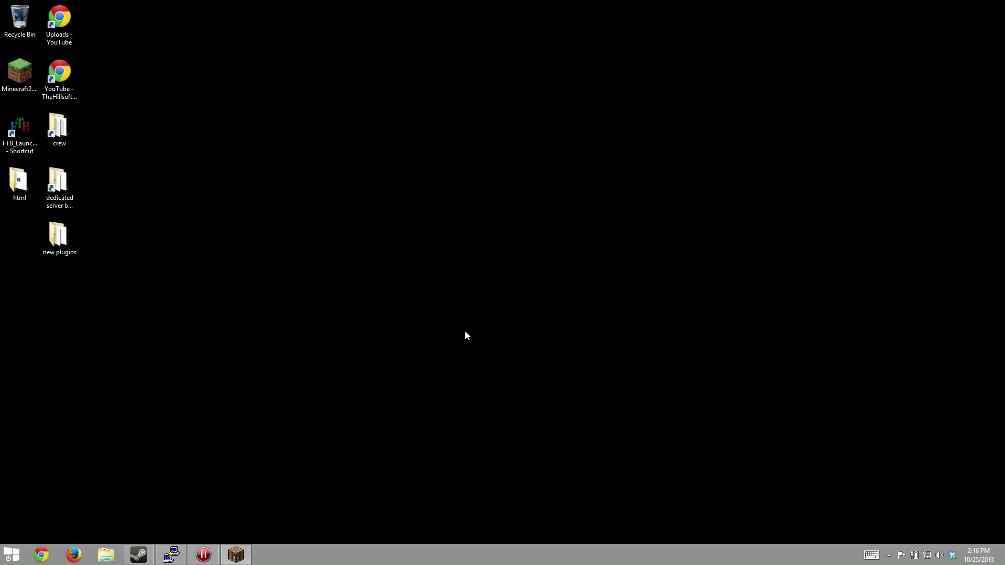
click(238, 555)
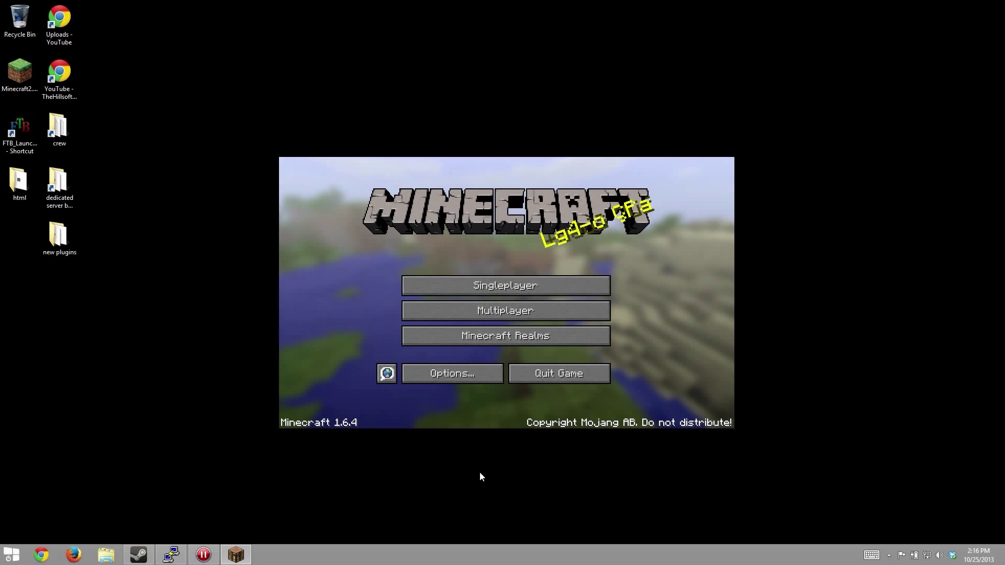
click(548, 383)
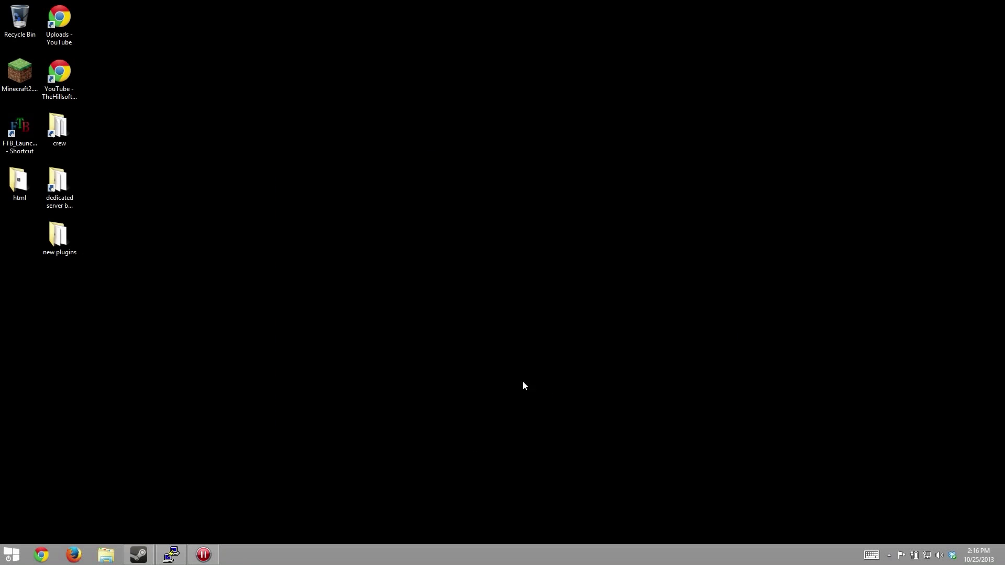
Reopen the launcher and play with the 1.7.2 Vanilla profile selected.
double_click(25, 81)
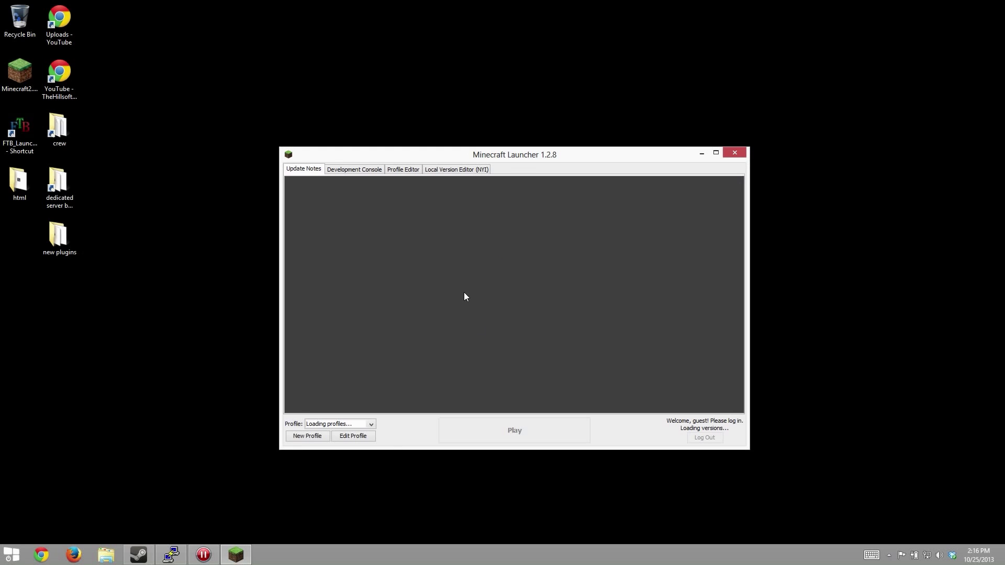
click(327, 427)
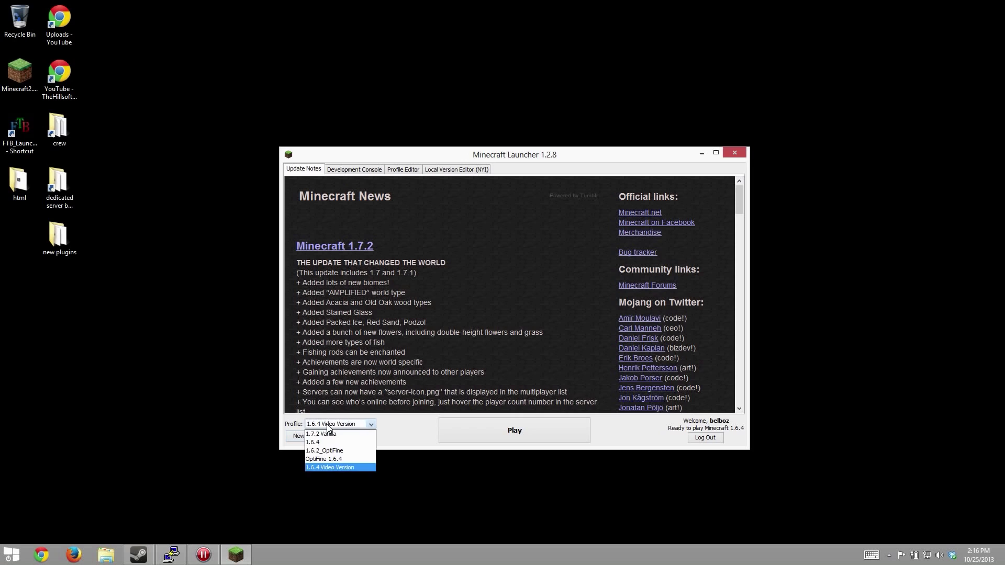
click(326, 437)
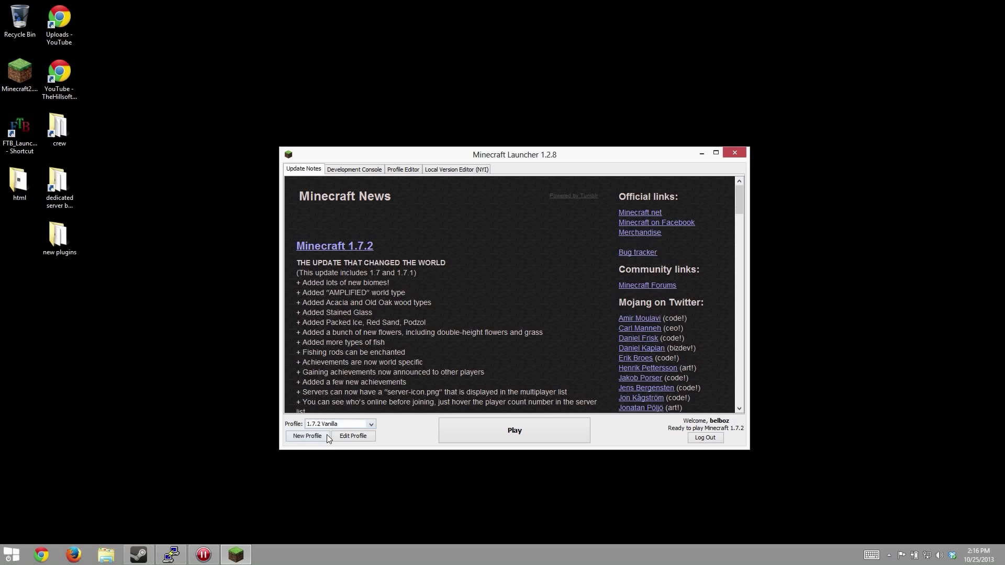
click(535, 436)
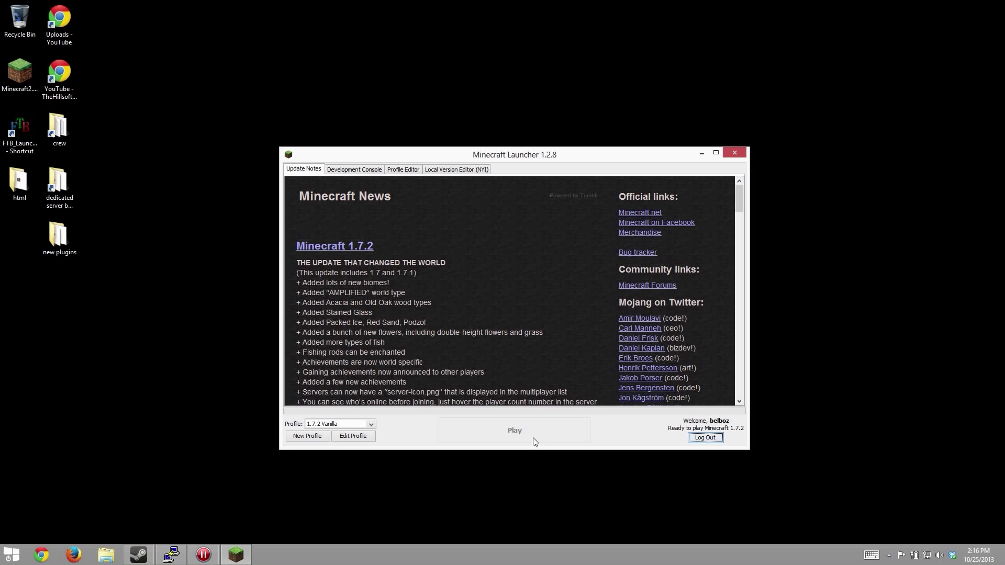